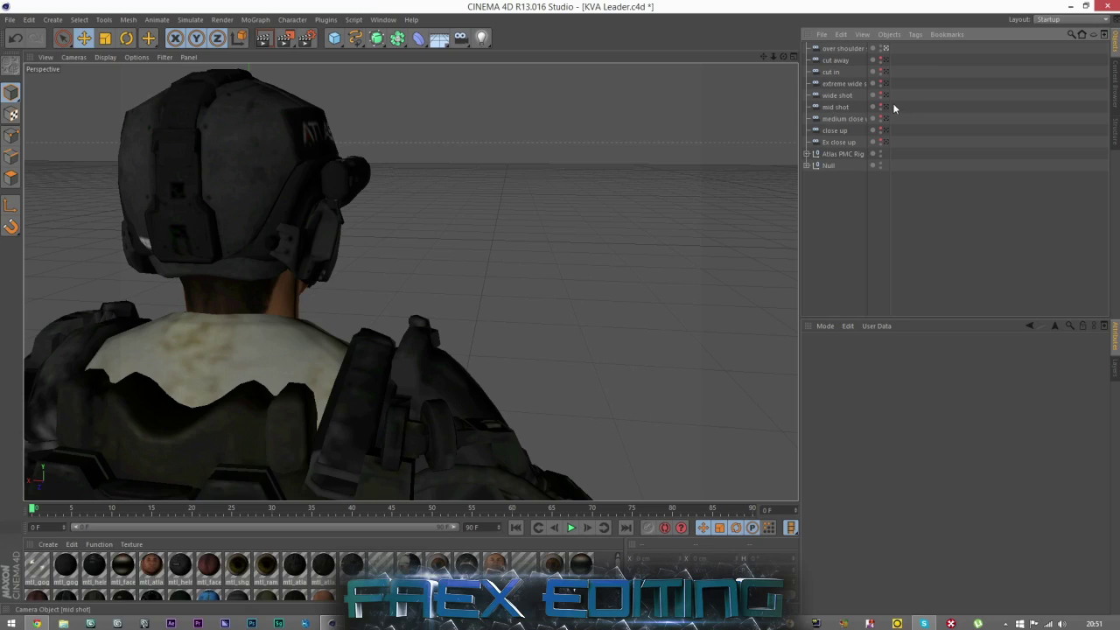
Widen the object name column and look through the Ex close up camera, selecting it in the object list.
left_click_drag(867, 103, 938, 142)
left_click(938, 142)
left_click(837, 142)
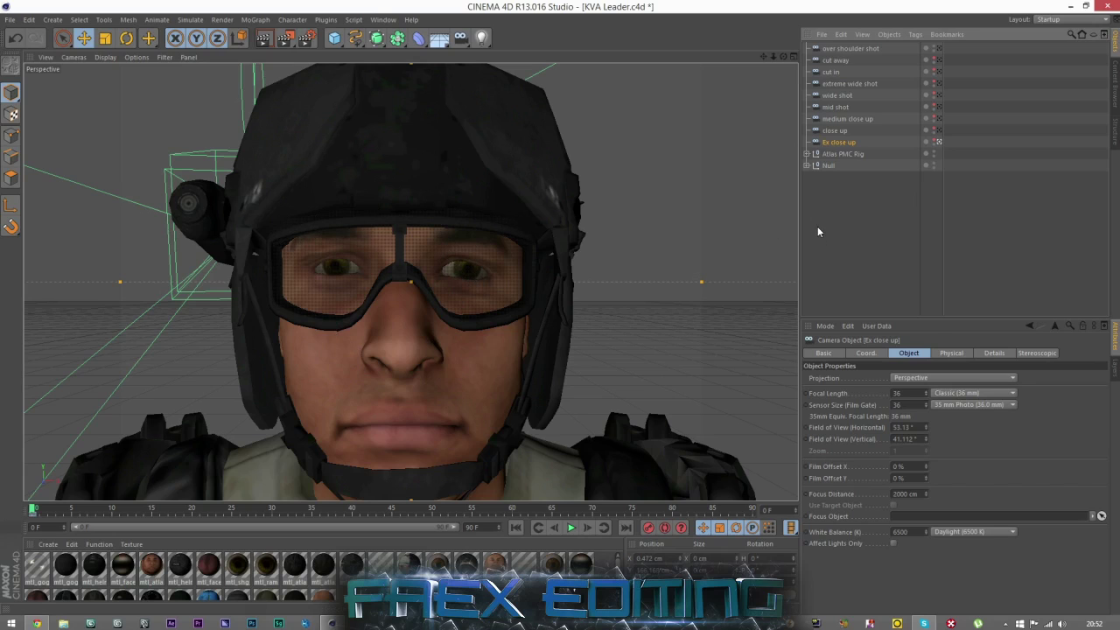
Look through the close up camera and the medium close up camera in turn.
left_click(938, 130)
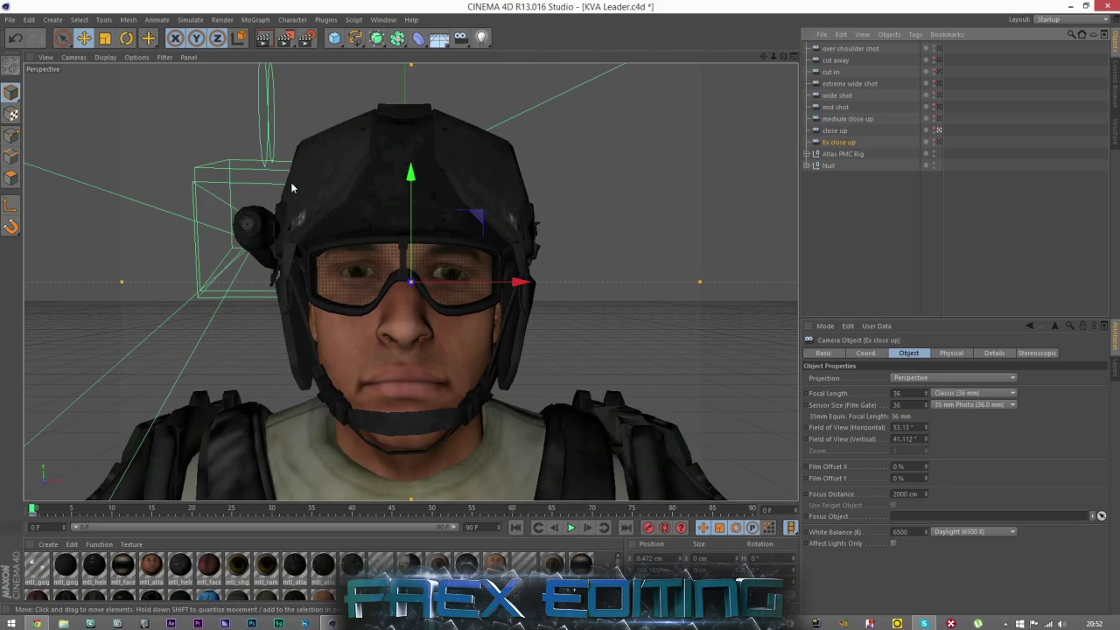
left_click(832, 130)
left_click(844, 118)
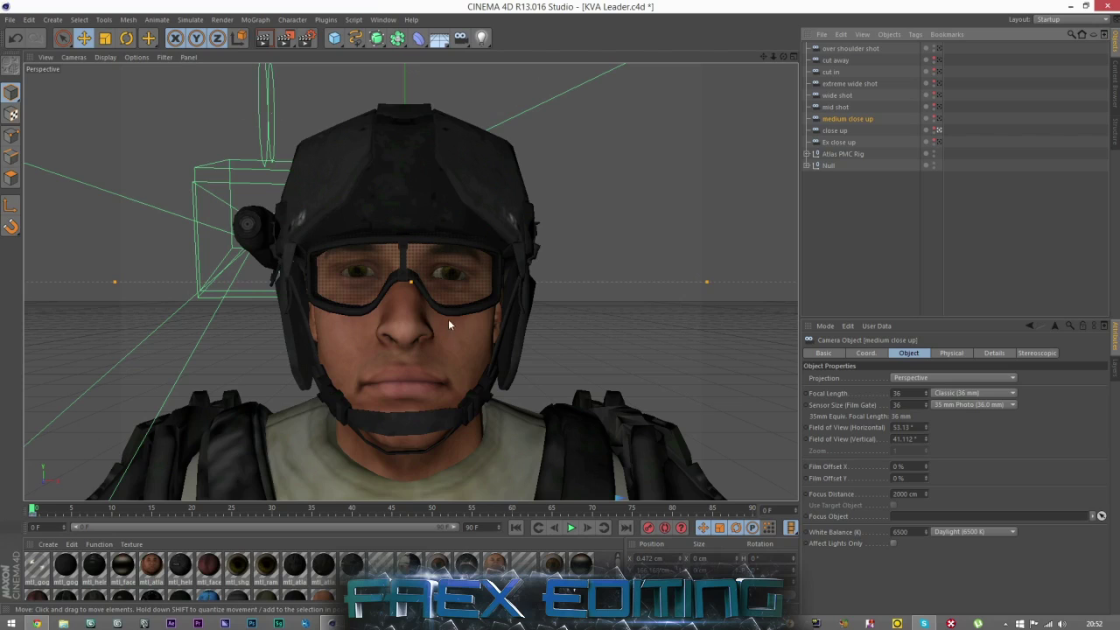
left_click(936, 118)
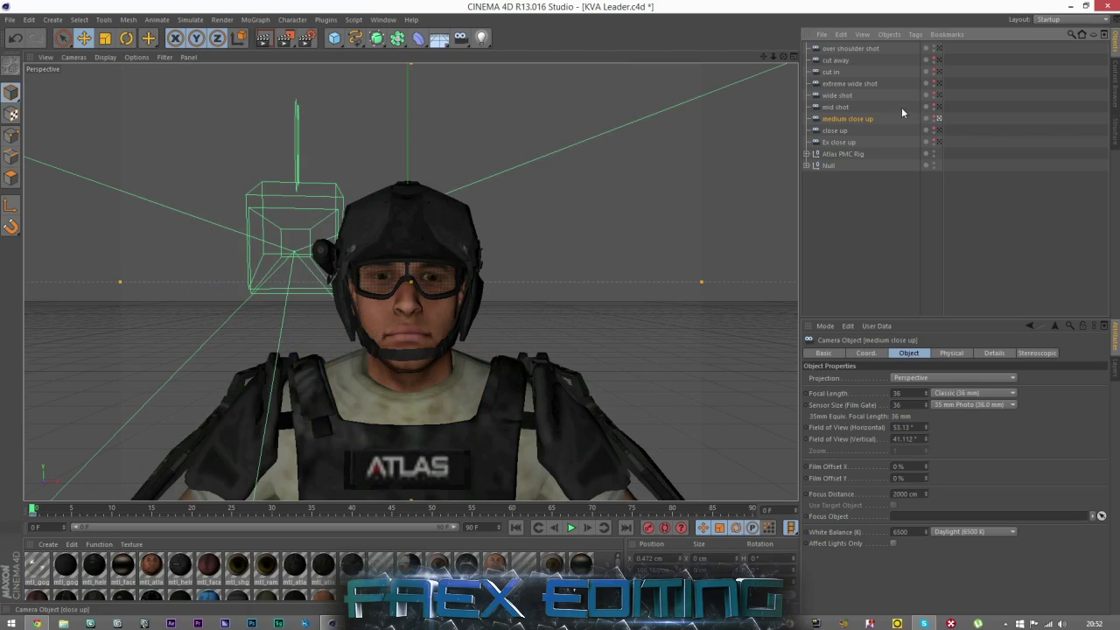
Hide the over shoulder shot camera in the viewport and look through the mid shot camera.
left_click(933, 47)
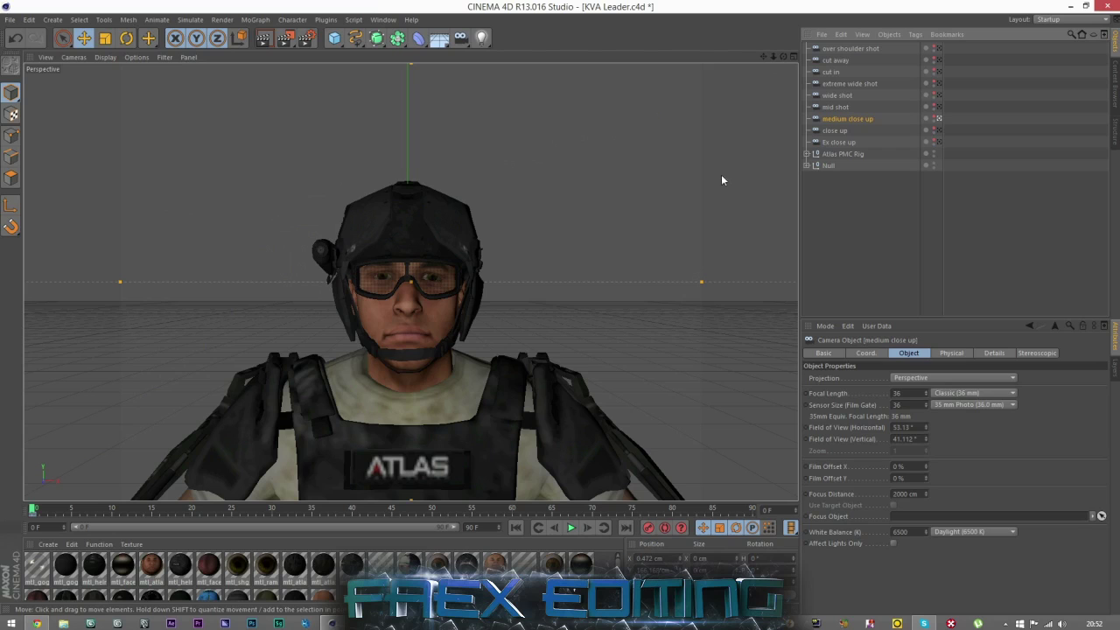
left_click(853, 203)
left_click(835, 107)
left_click(938, 107)
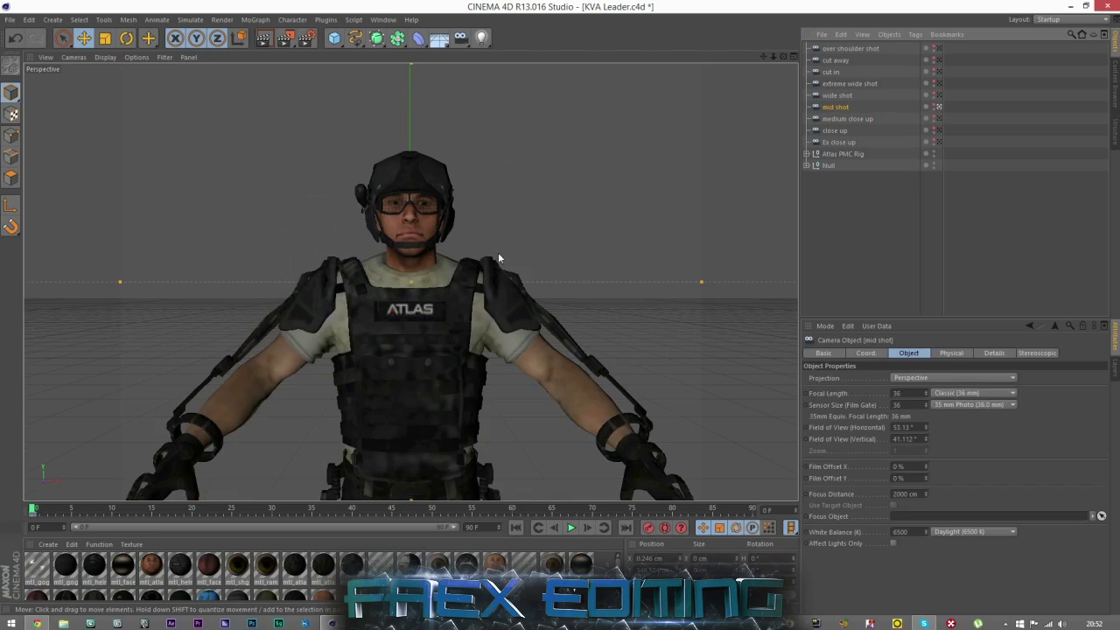
Look through the wide shot and extreme wide shot cameras, ending with the extreme wide shot camera selected.
left_click(936, 94)
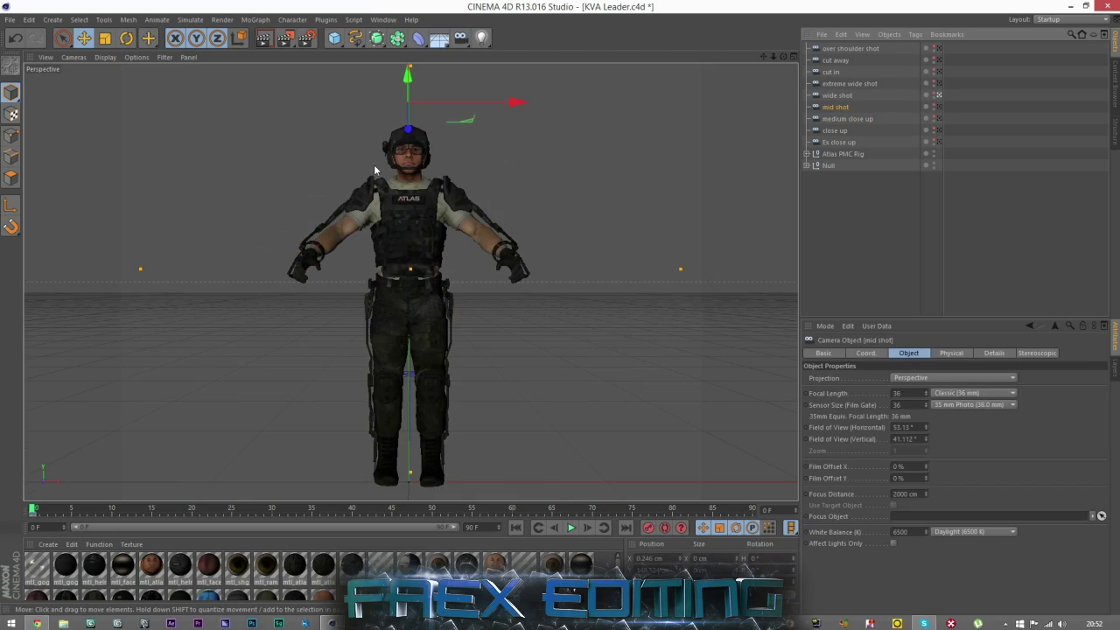
left_click(936, 94)
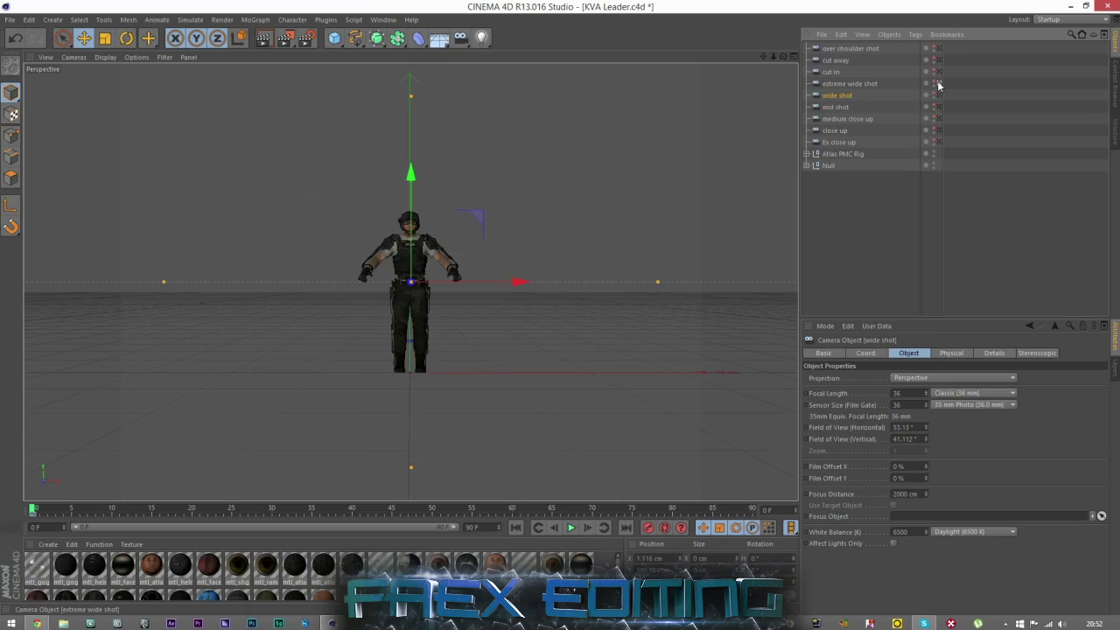
left_click(850, 276)
left_click(842, 97)
left_click(854, 84)
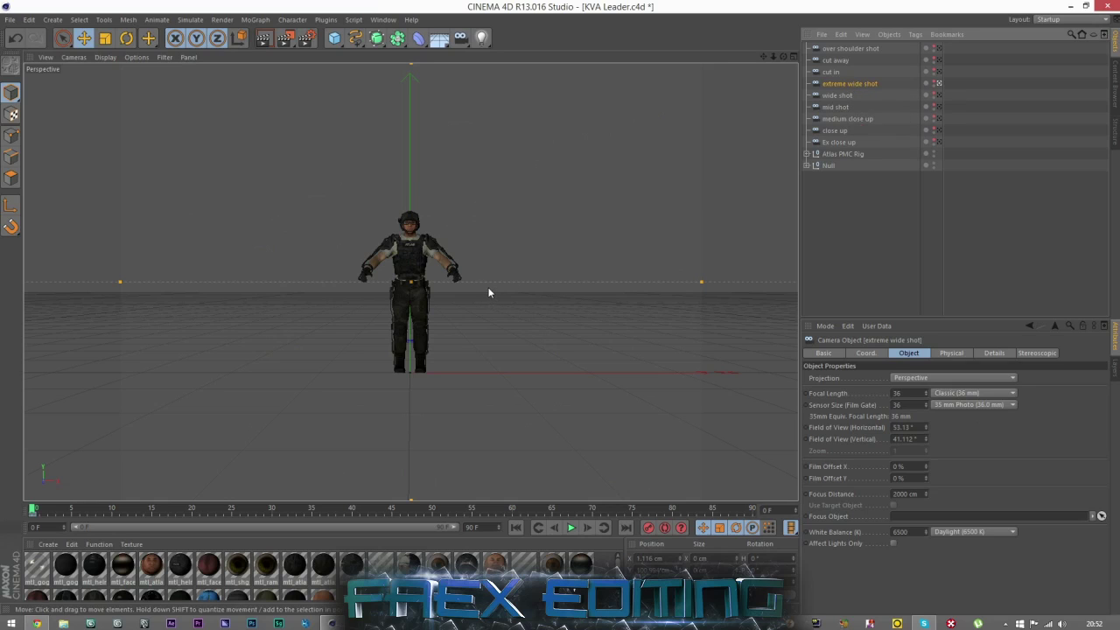
Look through the cut in, cut away and over shoulder shot cameras in turn and return to the default editor view.
left_click(830, 72)
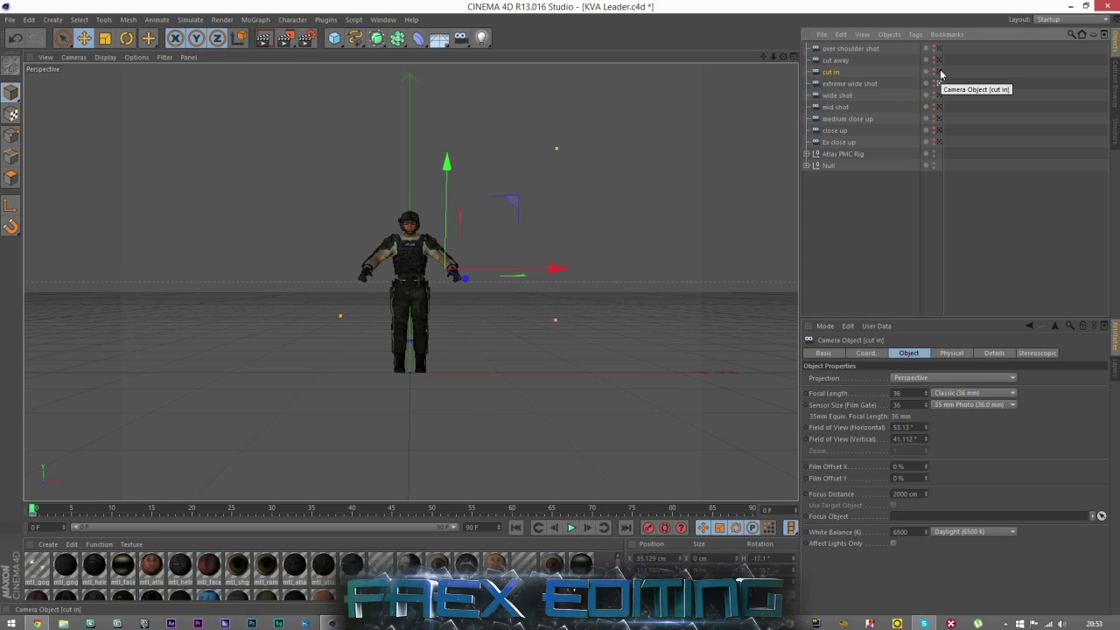
left_click(937, 72)
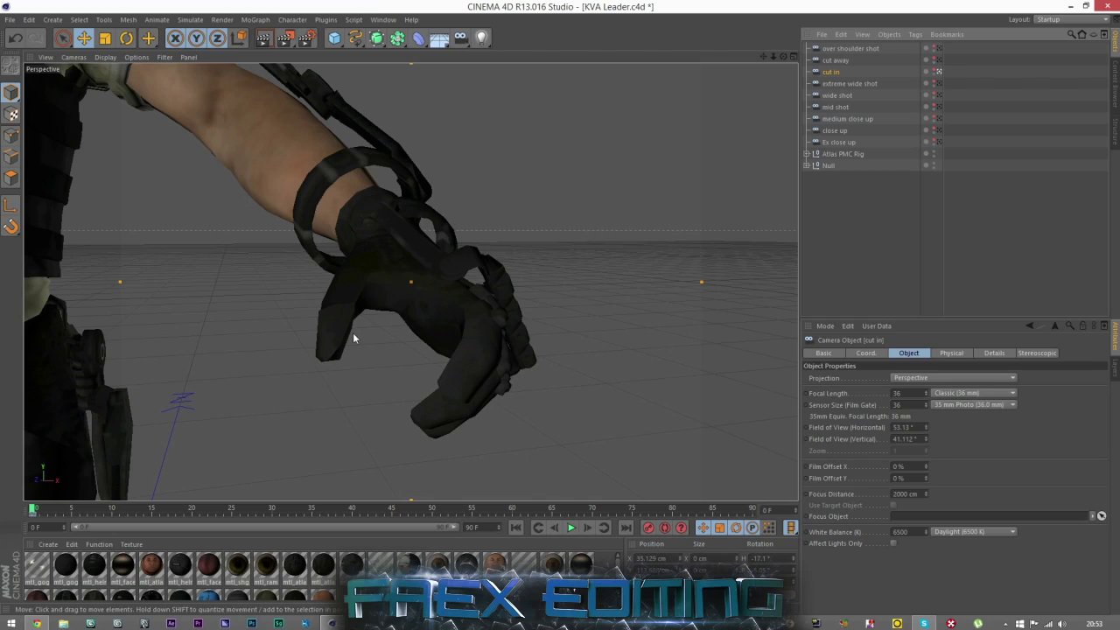
left_click(937, 60)
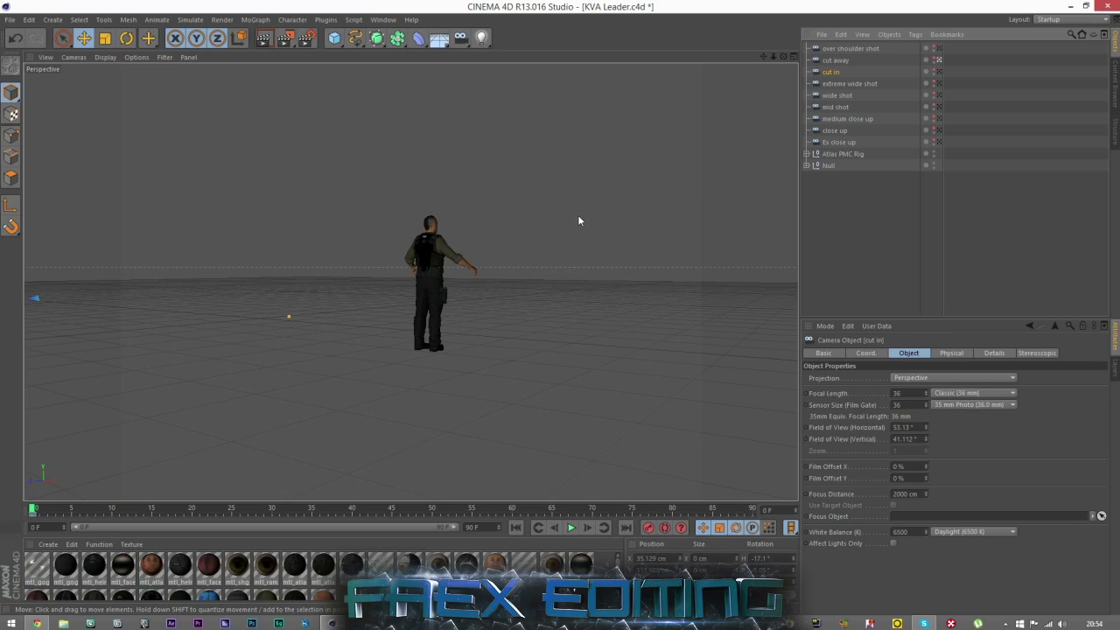
left_click(939, 48)
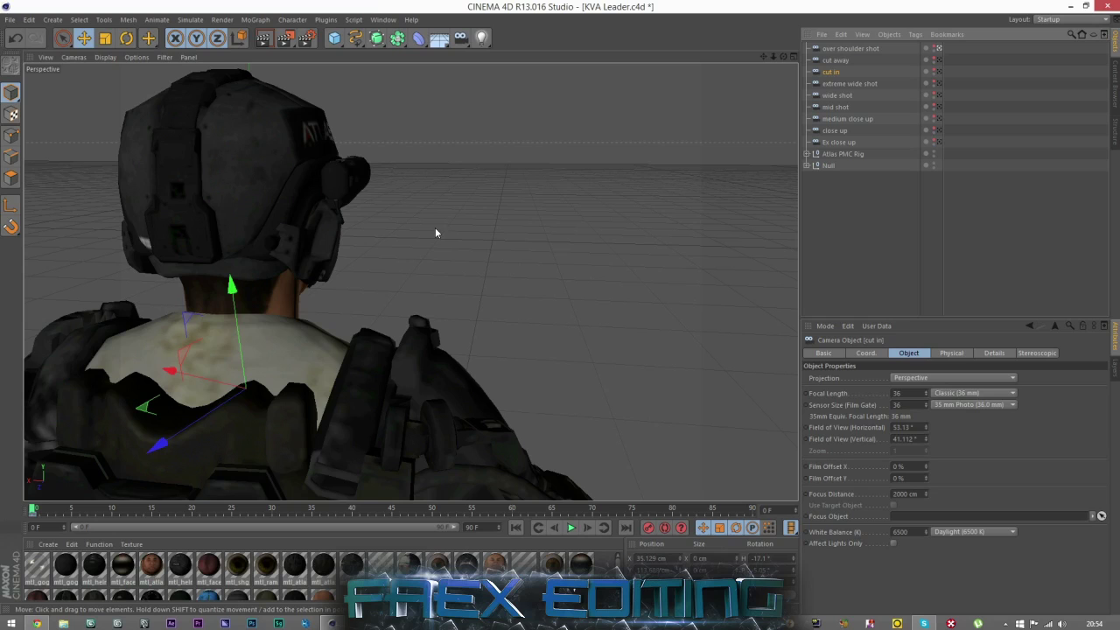
left_click(918, 212)
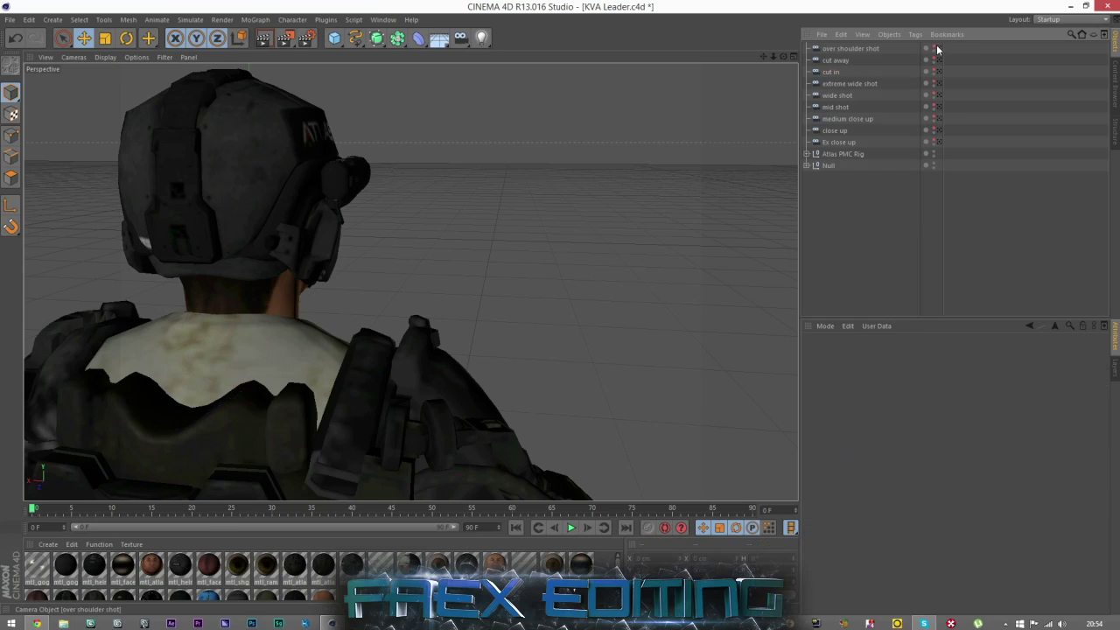
left_click(938, 48)
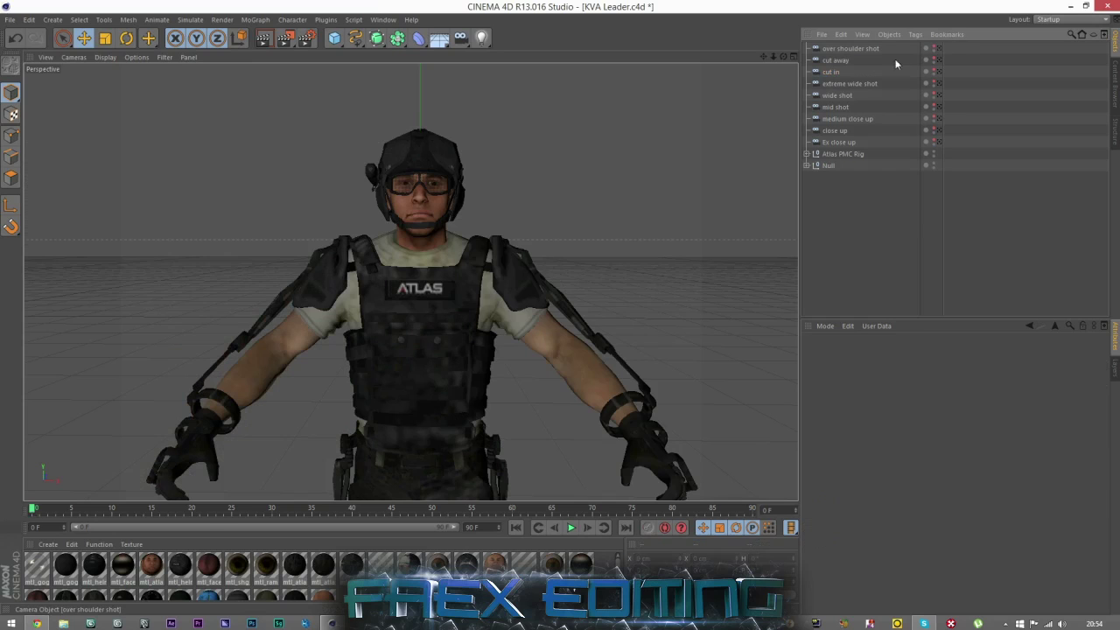
Duplicate the Atlas PMC Rig above the over shoulder shot camera and move the copy sideways beside the original soldier.
left_click(827, 166)
left_click_drag(827, 154, 839, 48, "ctrl")
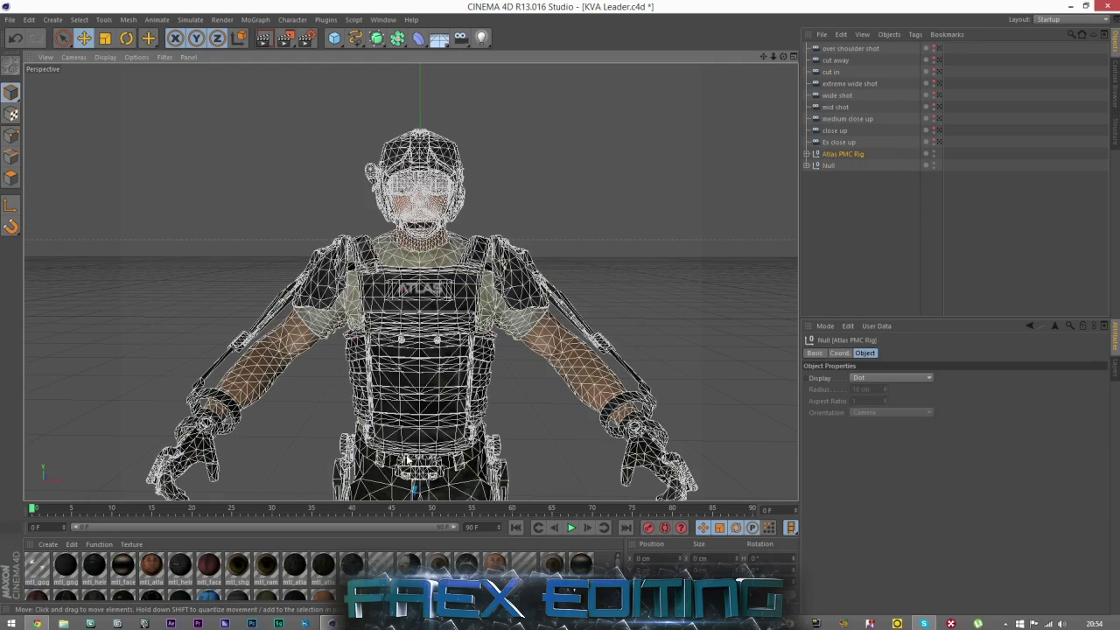
scroll(477, 332, "down", 2)
left_click_drag(556, 487, 693, 486)
left_click(906, 254)
scroll(665, 252, "up", 5)
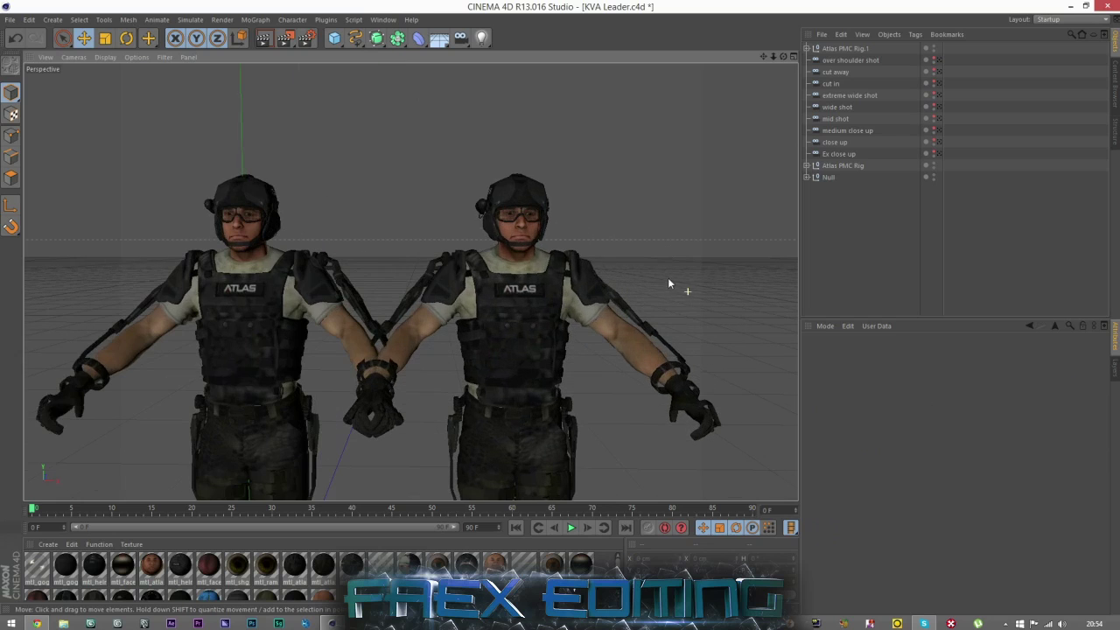
left_click_drag(764, 58, 763, 59)
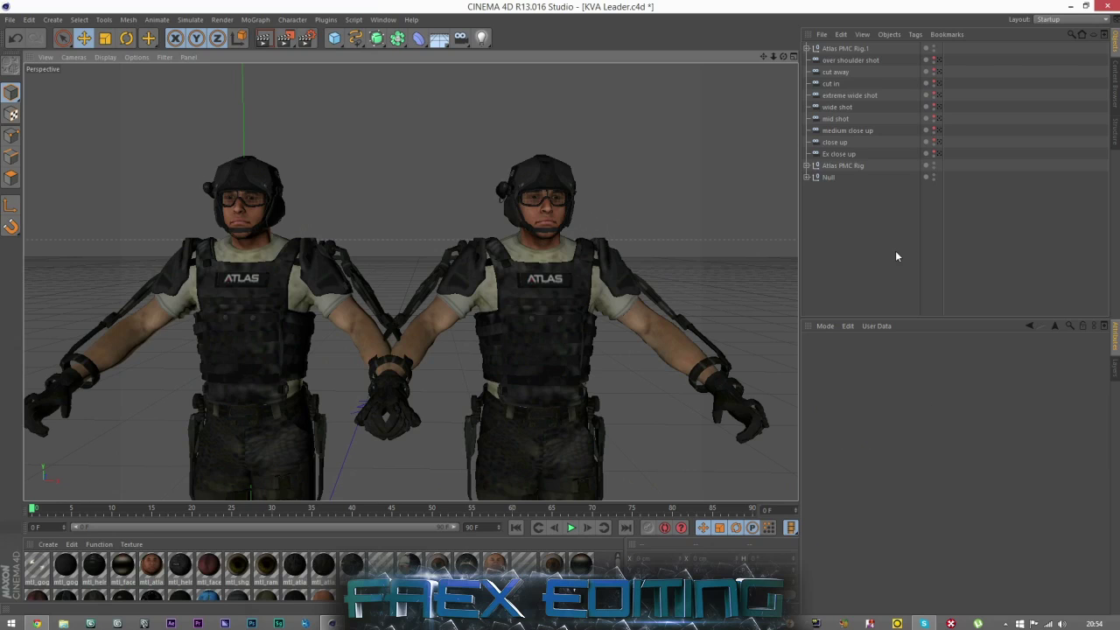
Delete the duplicated Atlas PMC Rig.1 from the scene.
left_click(836, 166)
left_click(832, 175)
left_click(844, 48)
key("Delete")
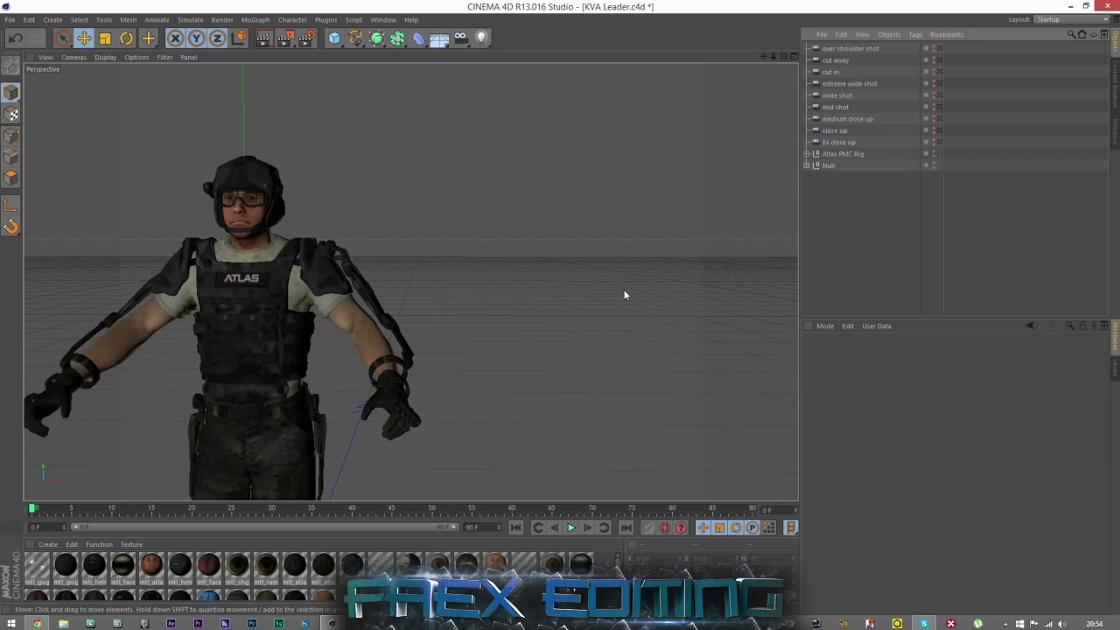
Turn on automatic keyframing and make the mid shot camera the active view.
scroll(188, 263, "up", 2)
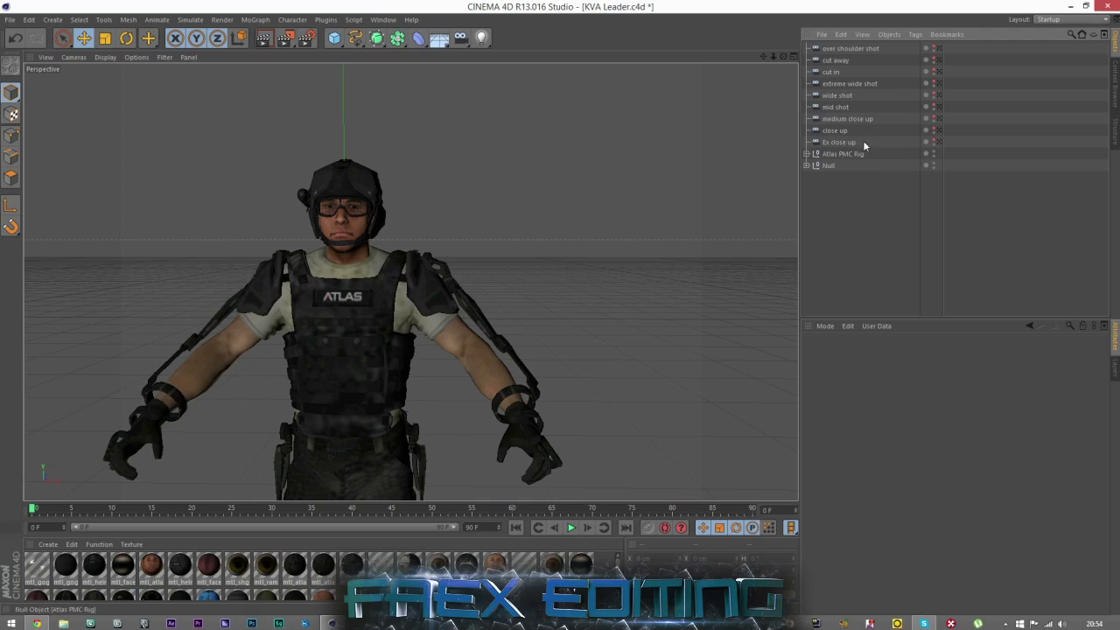
left_click(666, 529)
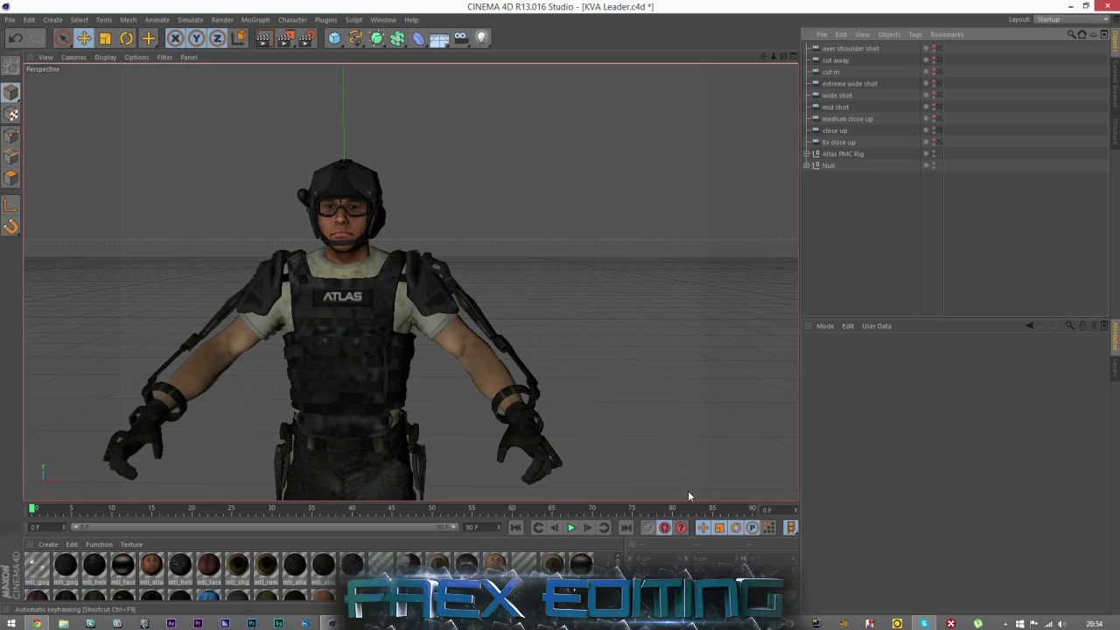
left_click(940, 96)
left_click(939, 108)
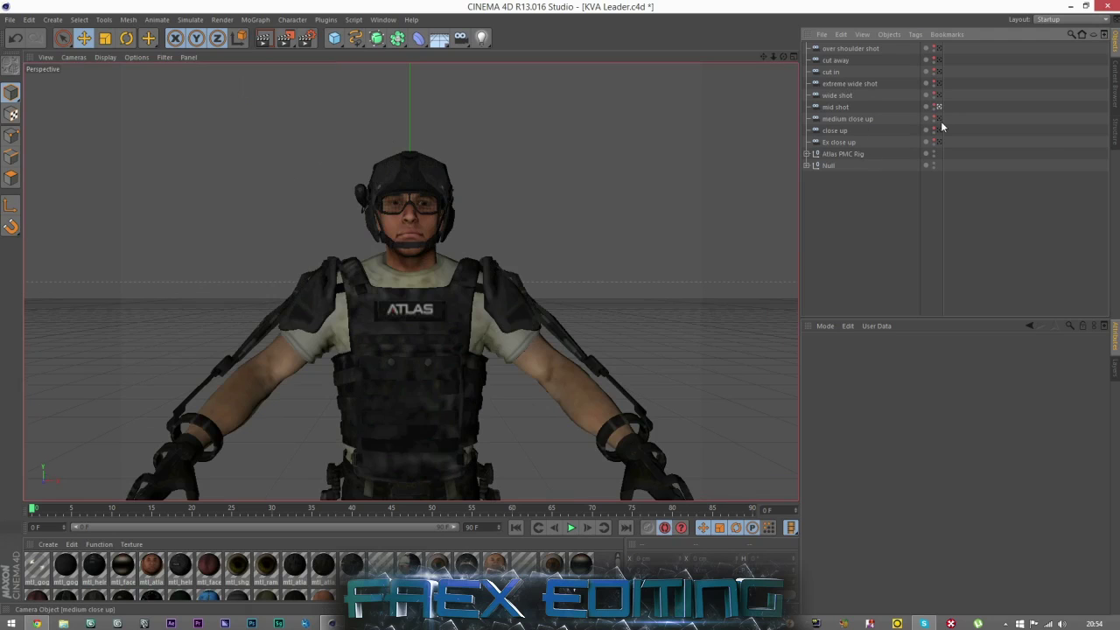
Activate the close up camera and orbit it to a three-quarter view of the soldier's face from his left side.
left_click(836, 131)
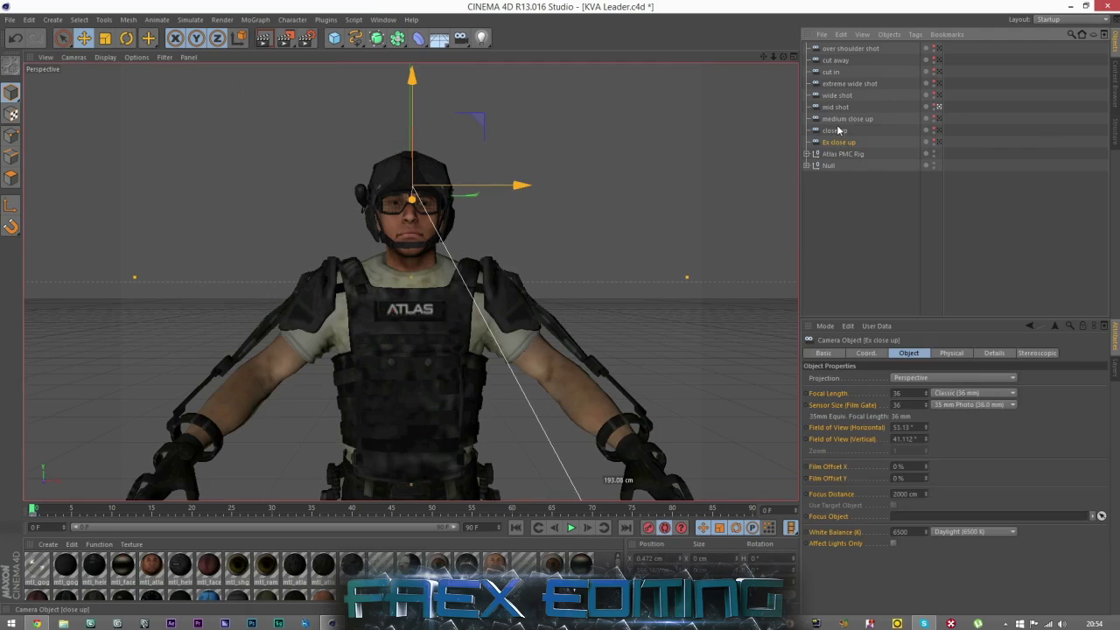
left_click(939, 130)
mouse_move(783, 57)
left_mouse_down()
mouse_move(647, 88)
mouse_move(764, 57)
left_mouse_up()
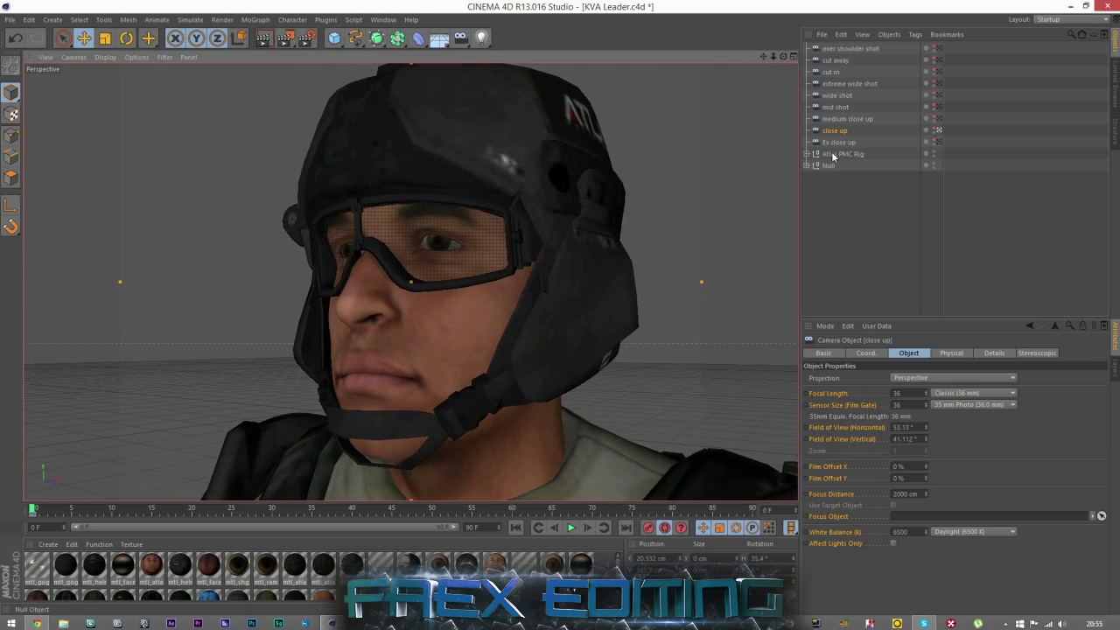
Activate the mid shot camera, orbit it to a low angle from the soldier's right side, and select that camera.
left_click(936, 107)
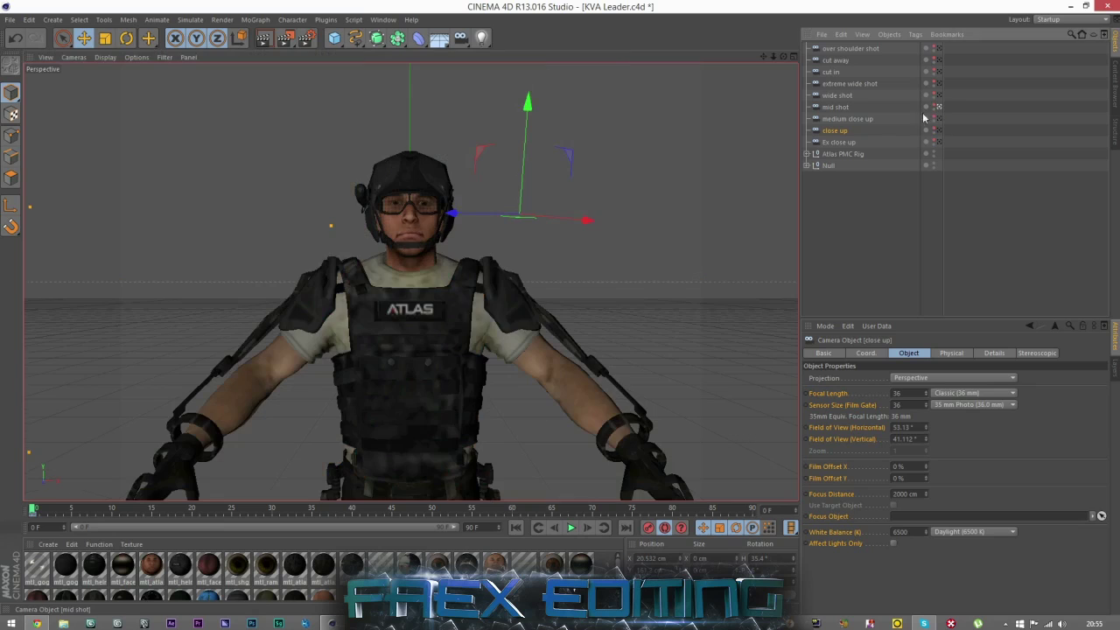
left_click_drag(783, 56, 699, 61)
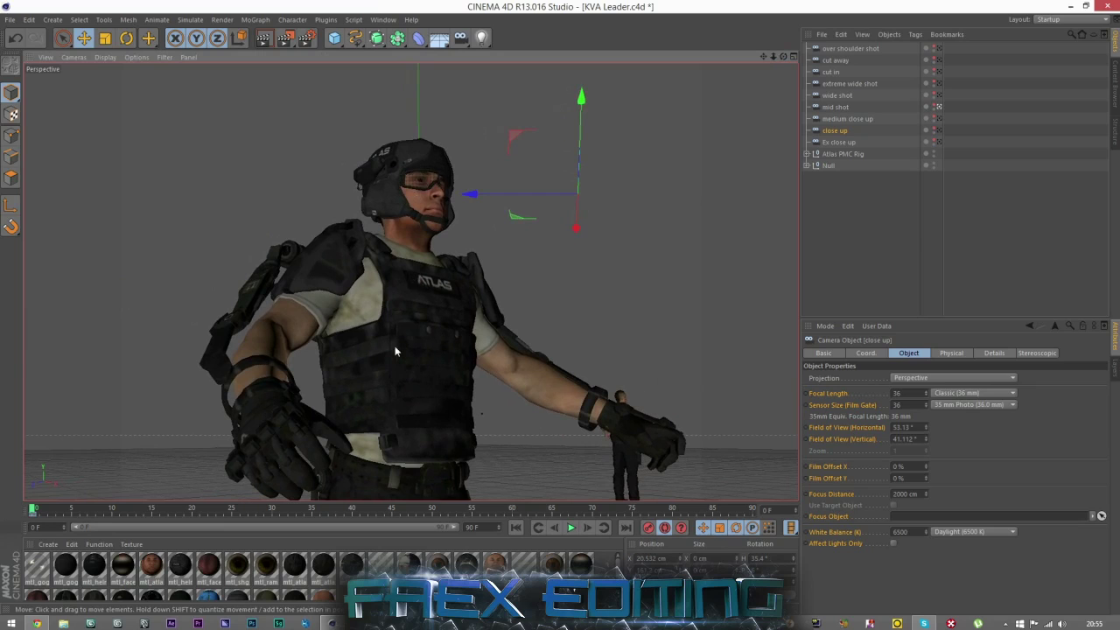
left_click(873, 247)
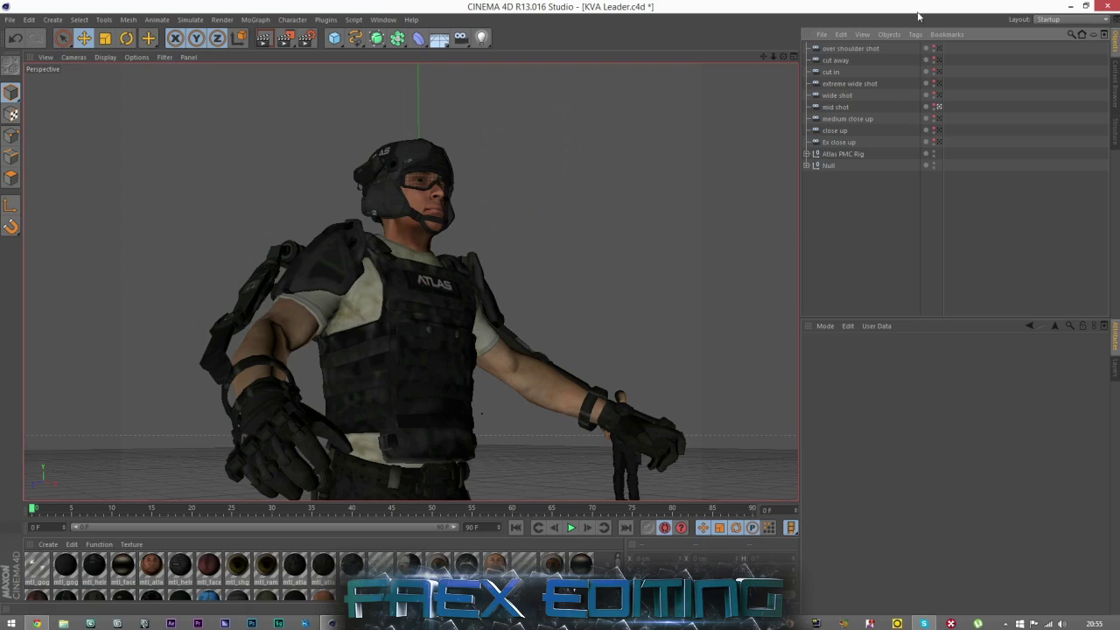
left_click(836, 108)
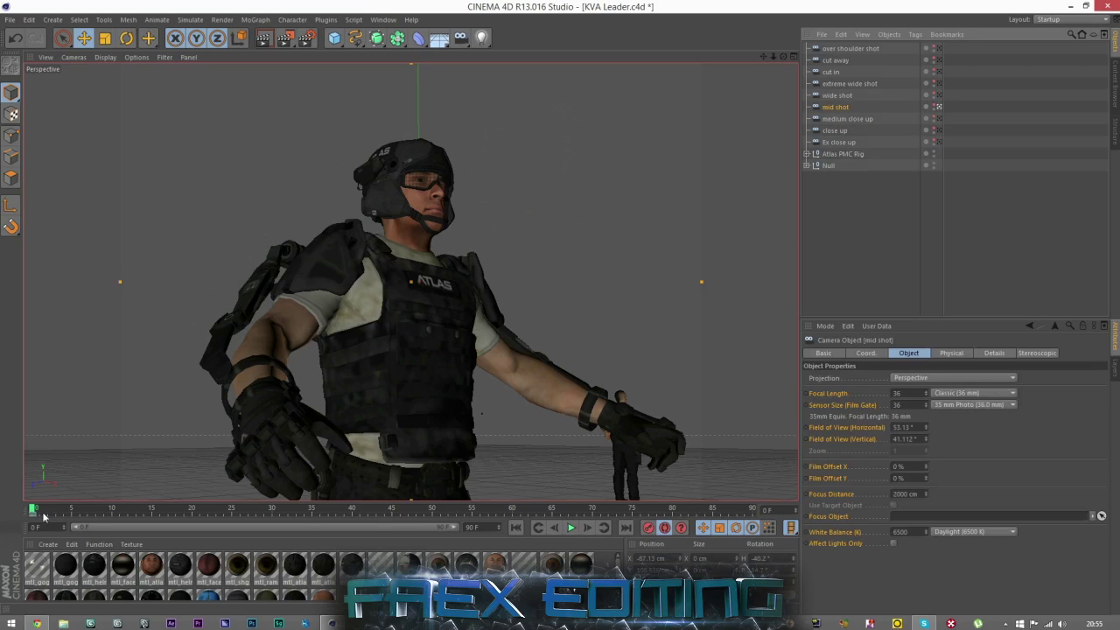
Activate the wide shot camera and reposition it to a high angle looking down at the soldier from his left side.
left_click(937, 94)
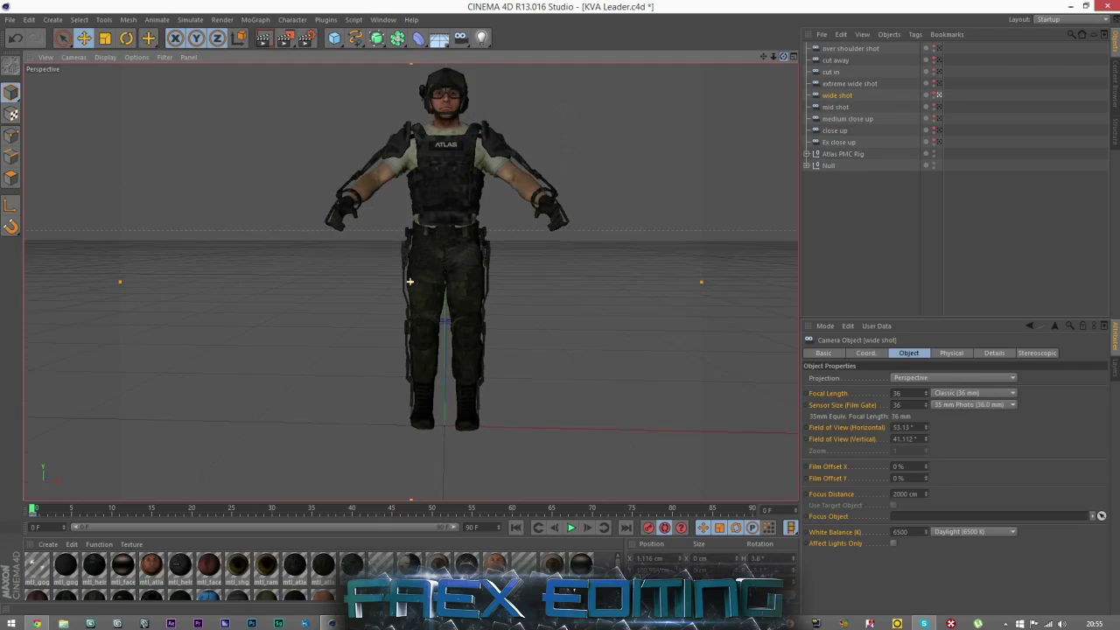
left_click_drag(783, 56, 708, 83)
left_click_drag(764, 56, 700, 83)
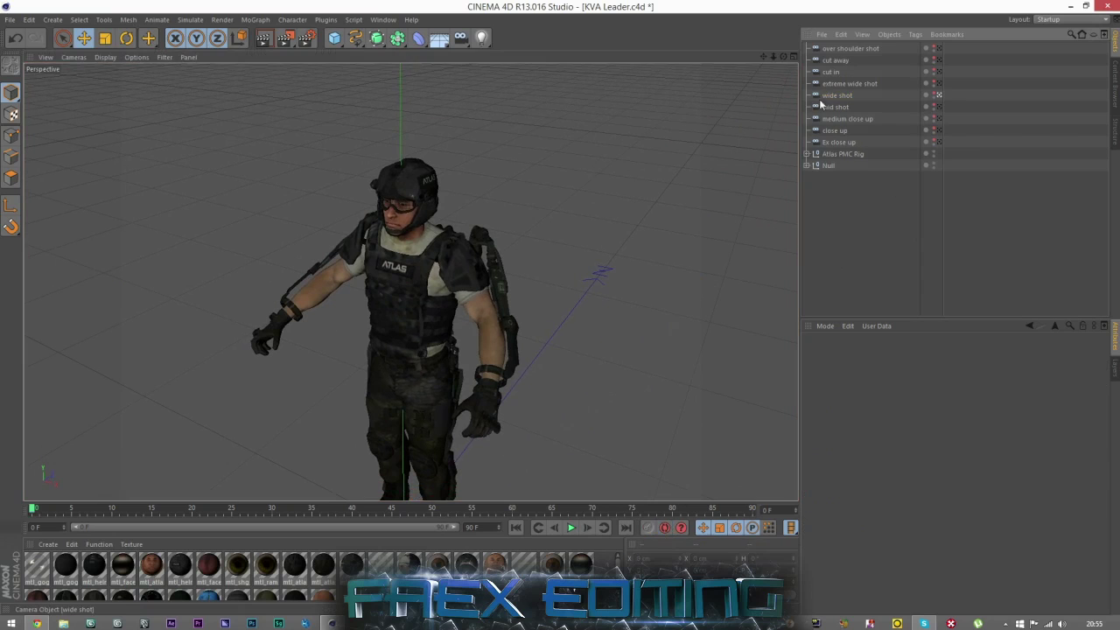
Compare the low-angle mid shot, the high-angle wide shot and the default editor view, finishing on the wide shot camera.
left_click(938, 106)
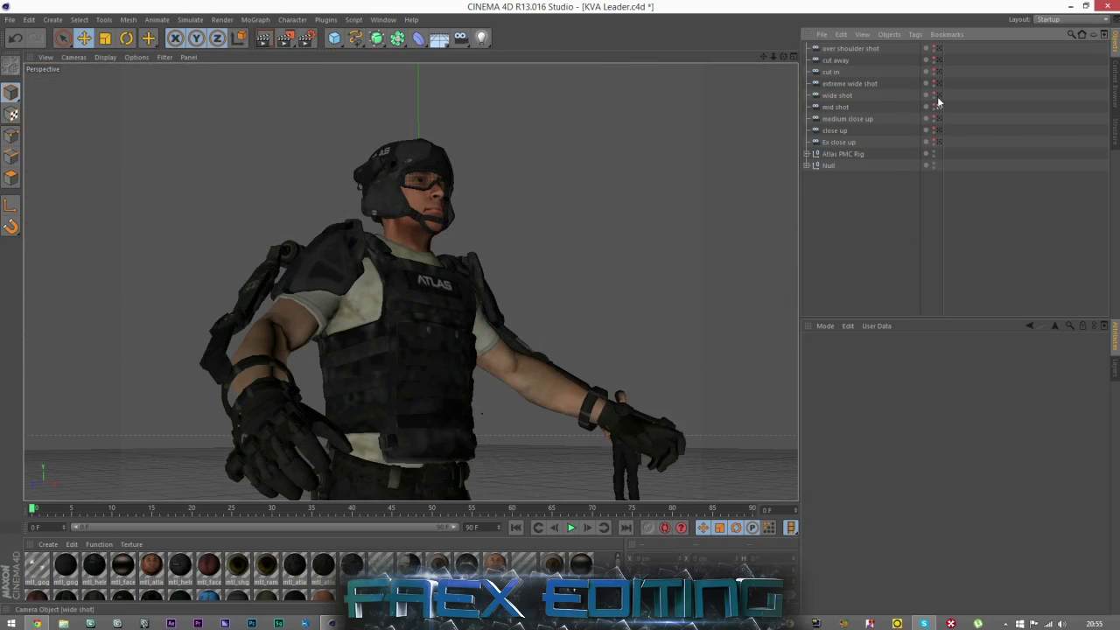
left_click(841, 108)
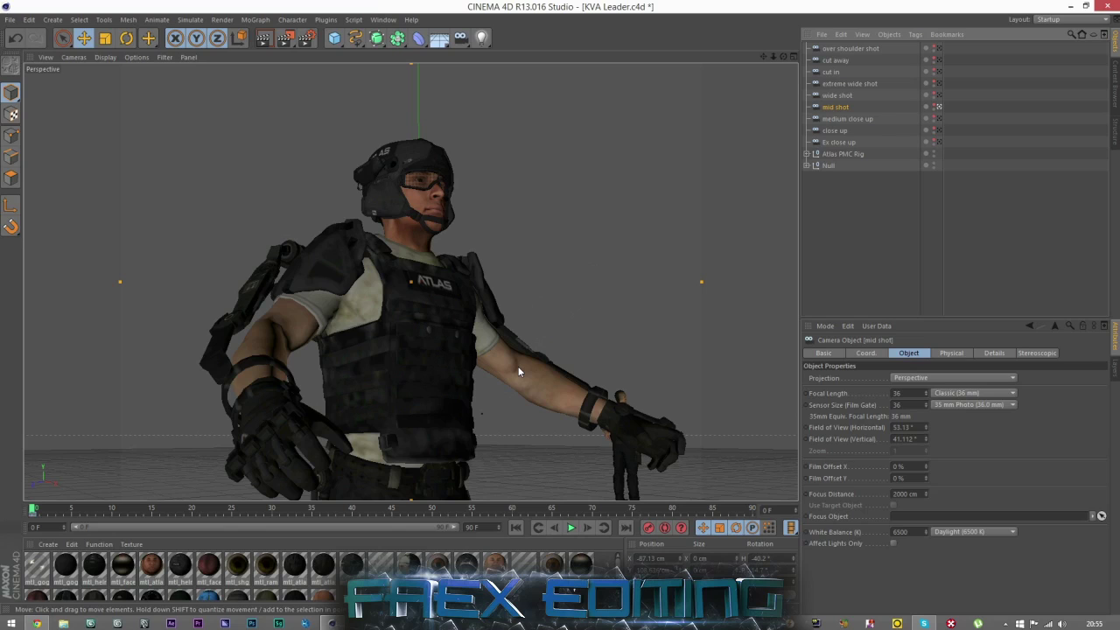
left_click(939, 94)
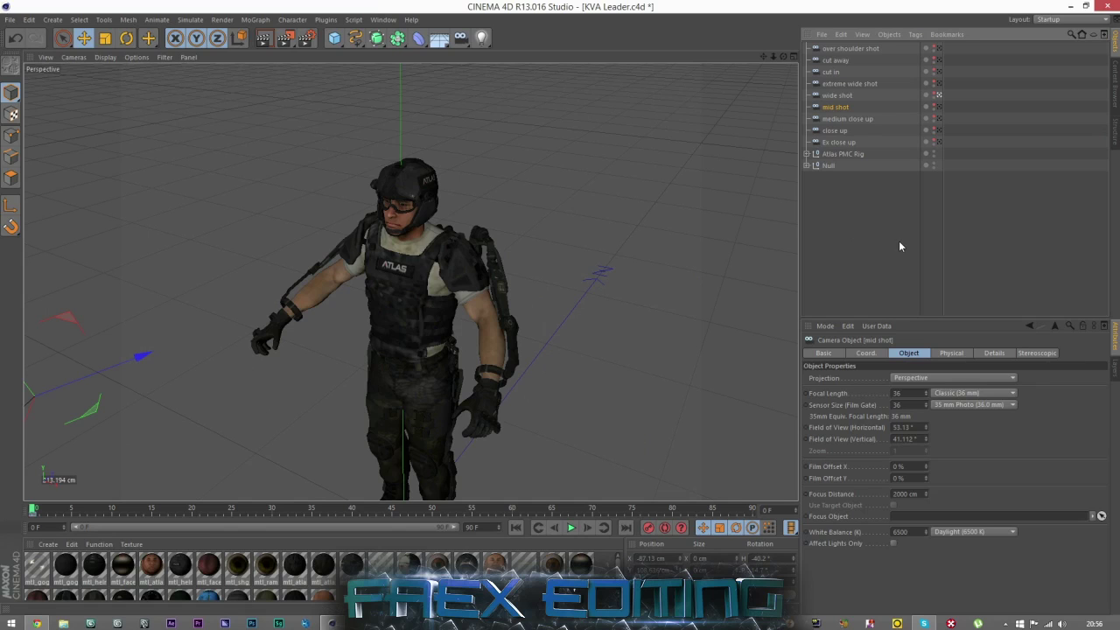
left_click(848, 197)
left_click(936, 96)
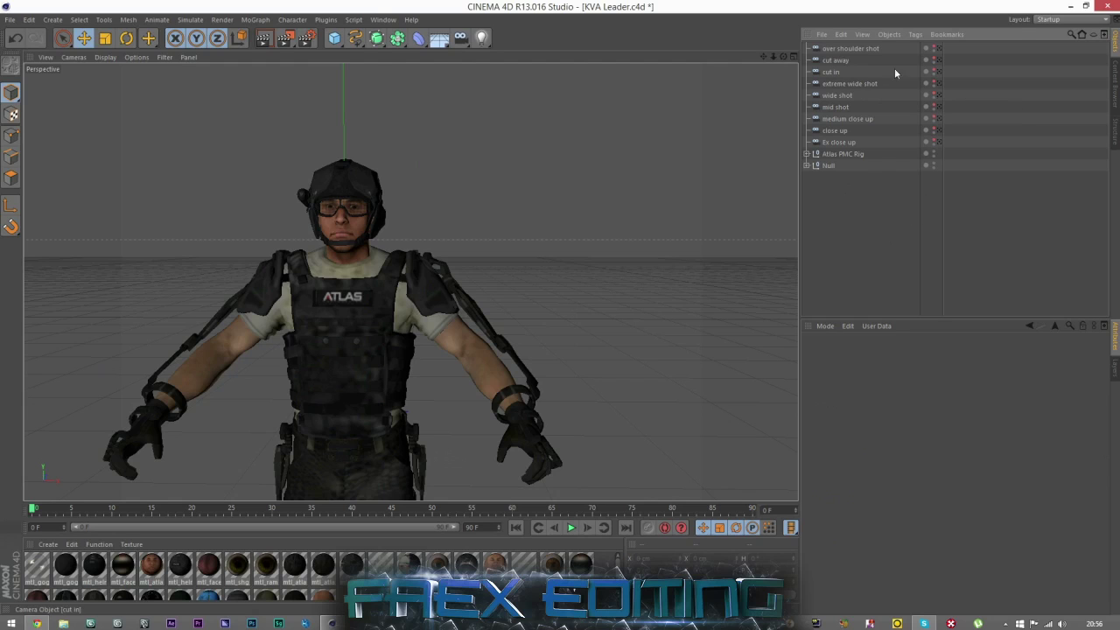
left_click(938, 96)
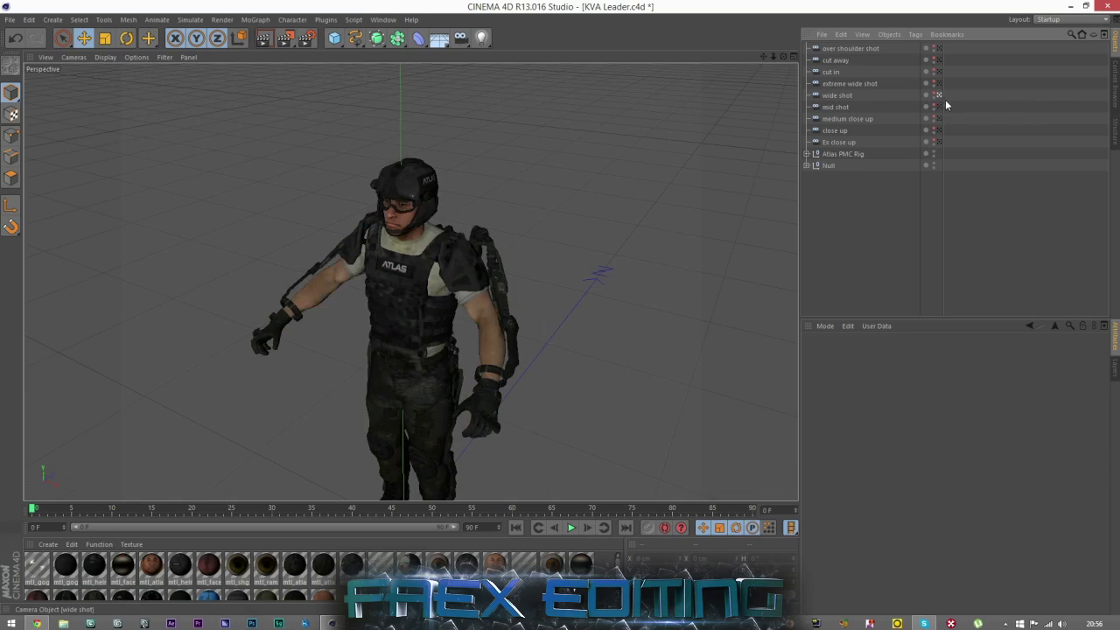
Activate and select the mid shot camera, and roll it with the Rotate tool into a strongly tilted Dutch angle on the soldier.
left_click(938, 106)
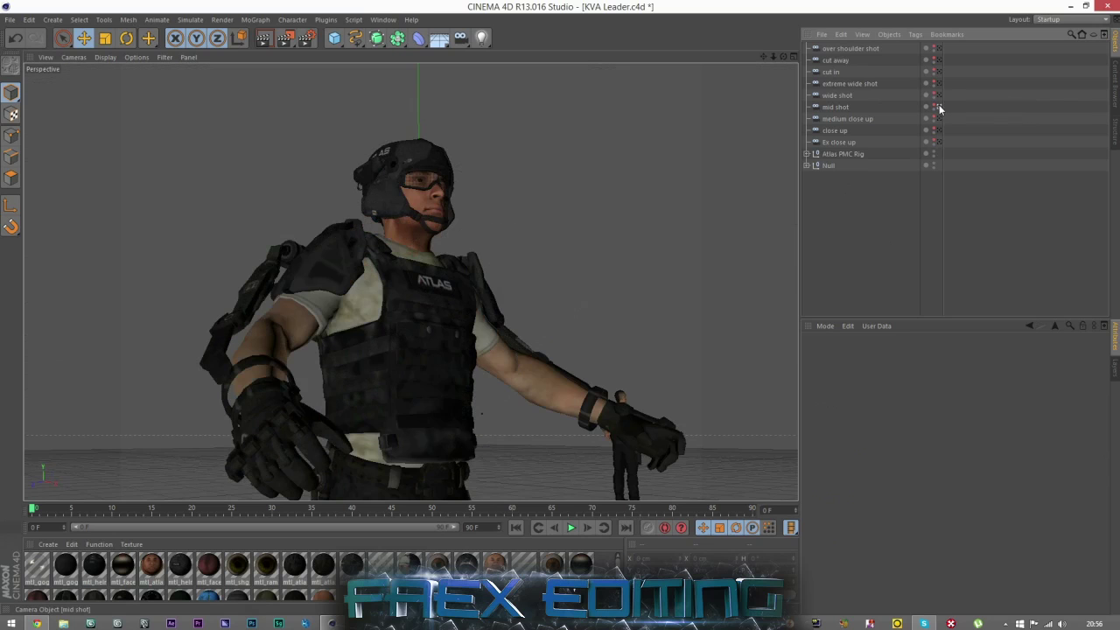
left_click(831, 106)
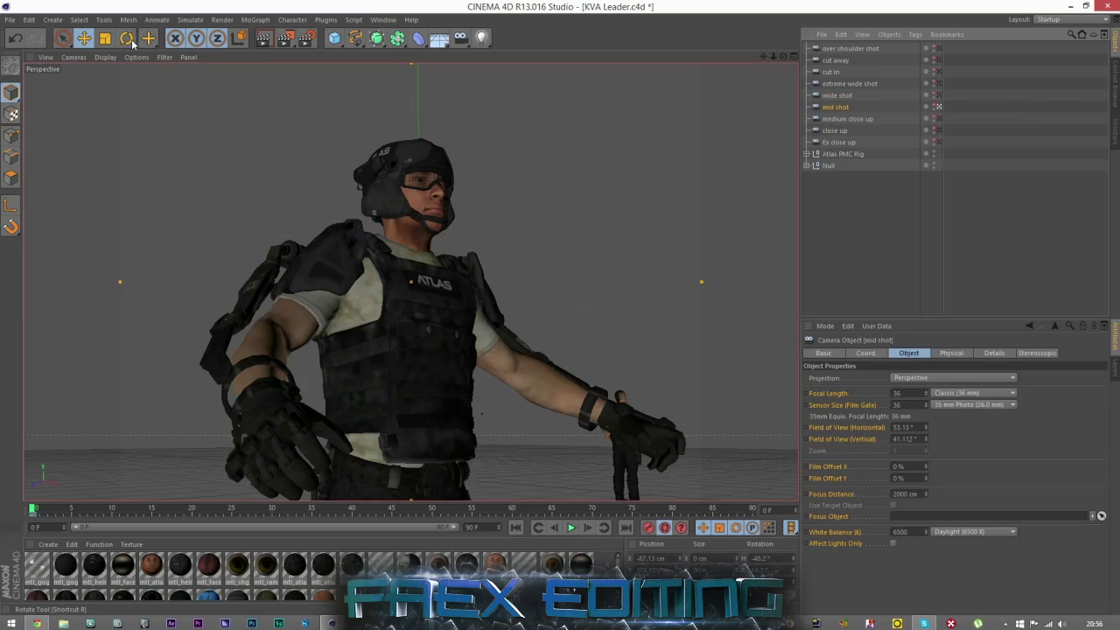
key("r")
key("F5")
left_click_drag(487, 214, 492, 208)
key("F1")
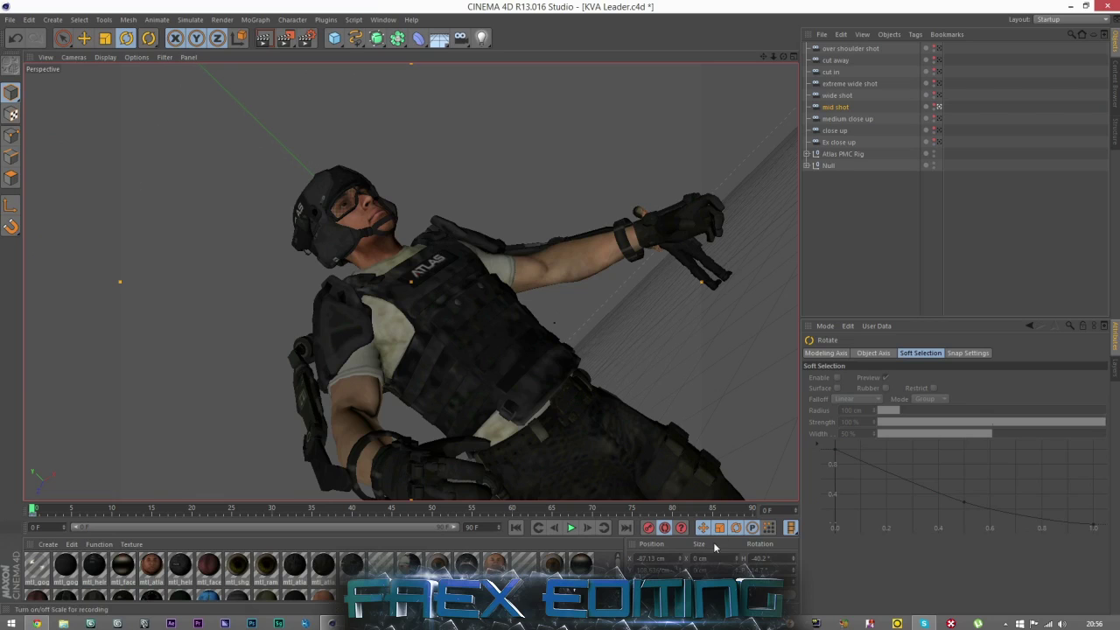
left_click(665, 528)
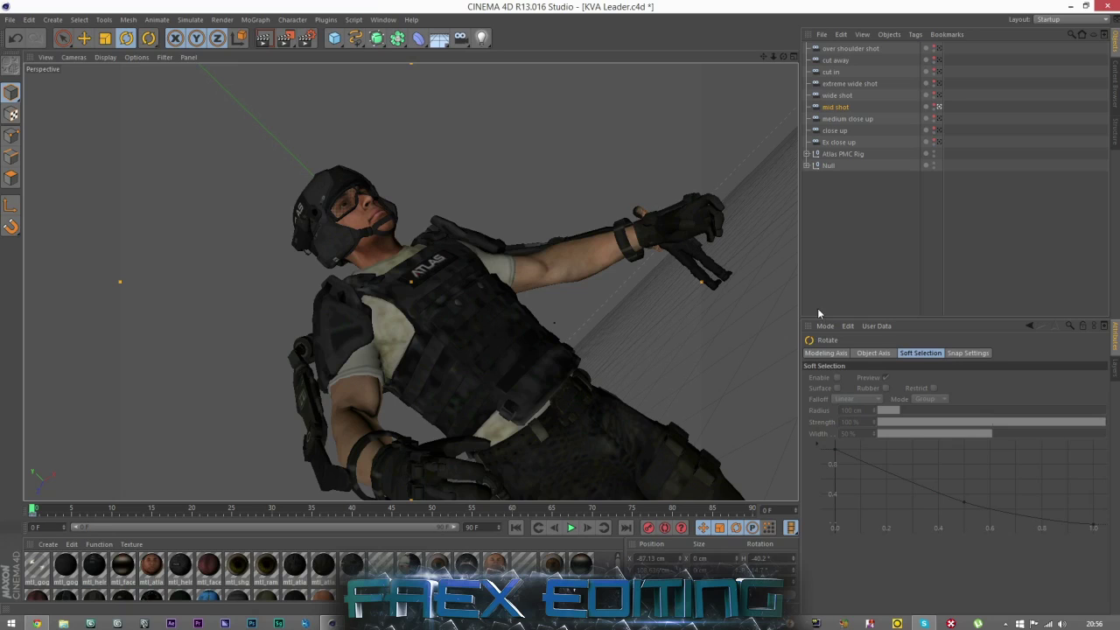
Look through the over shoulder shot camera, and return to the default editor view facing the soldier.
left_click(939, 48)
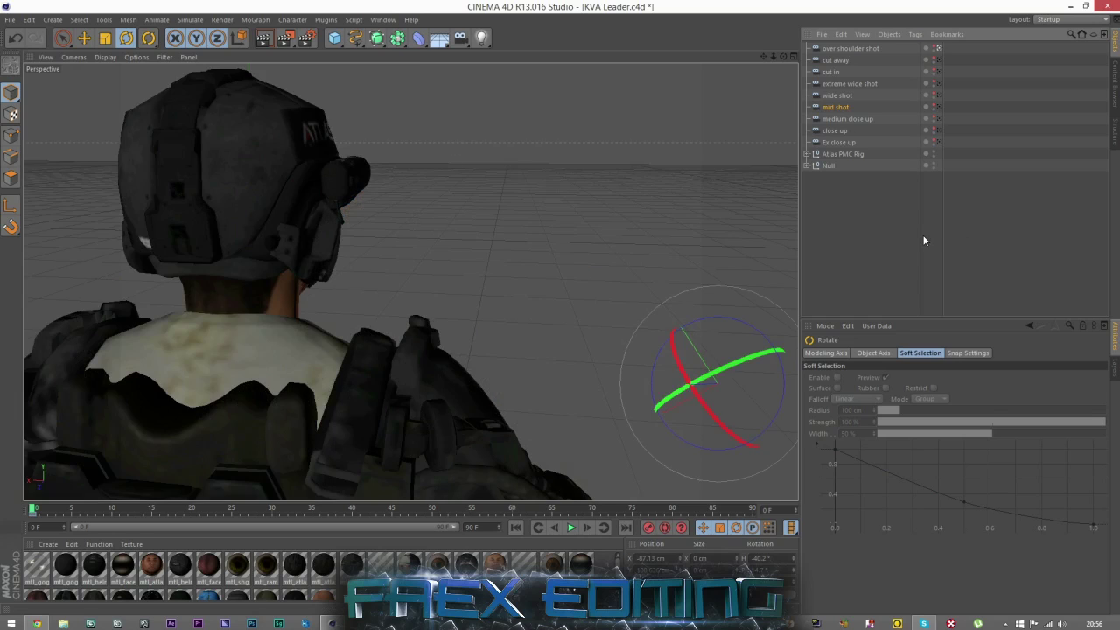
left_click(938, 49)
mouse_move(763, 56)
left_mouse_down()
mouse_move(795, 48)
mouse_move(764, 57)
left_mouse_up()
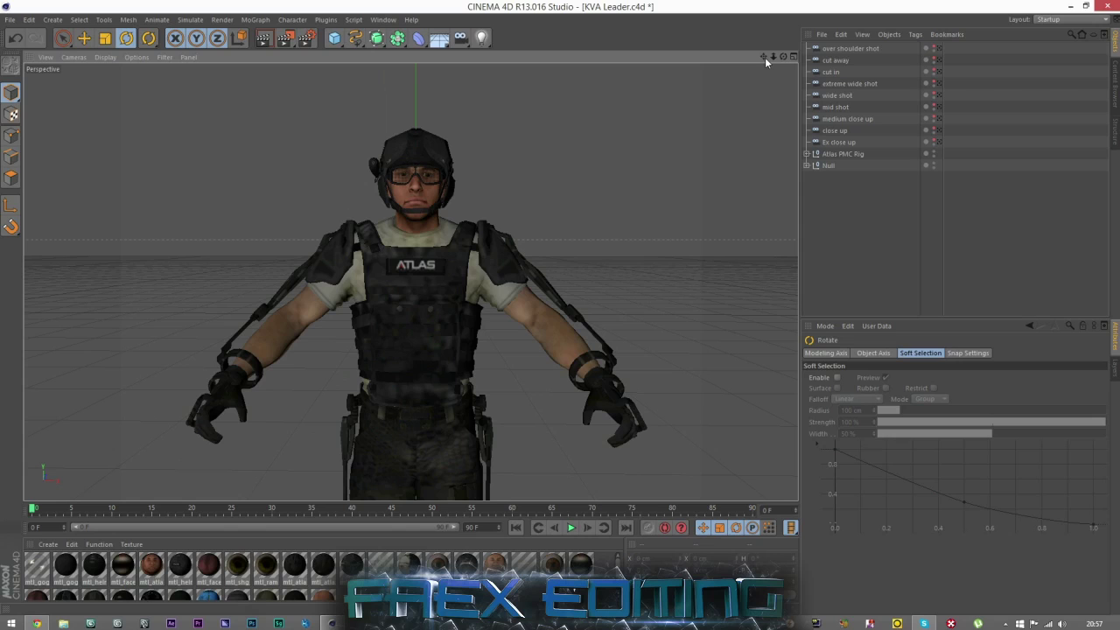